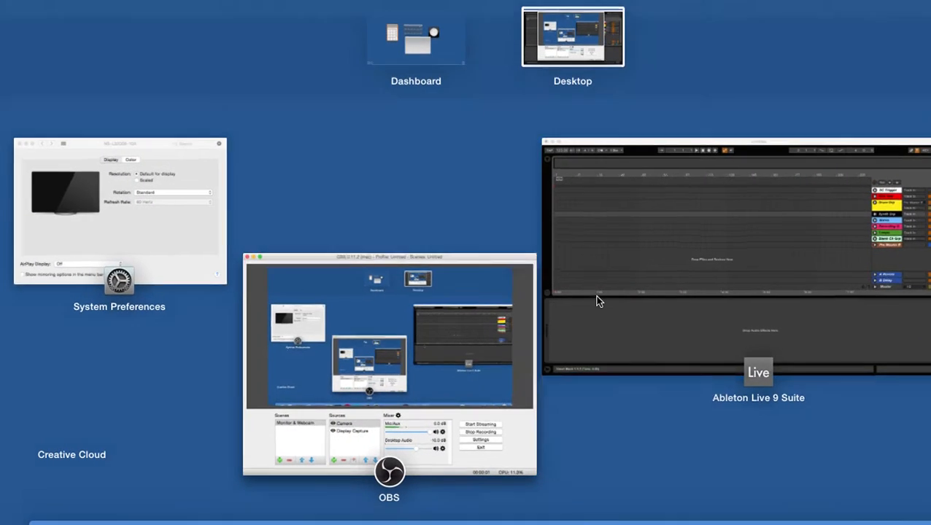
Bring the untitled Ableton Live session to full screen from Mission Control.
click(597, 301)
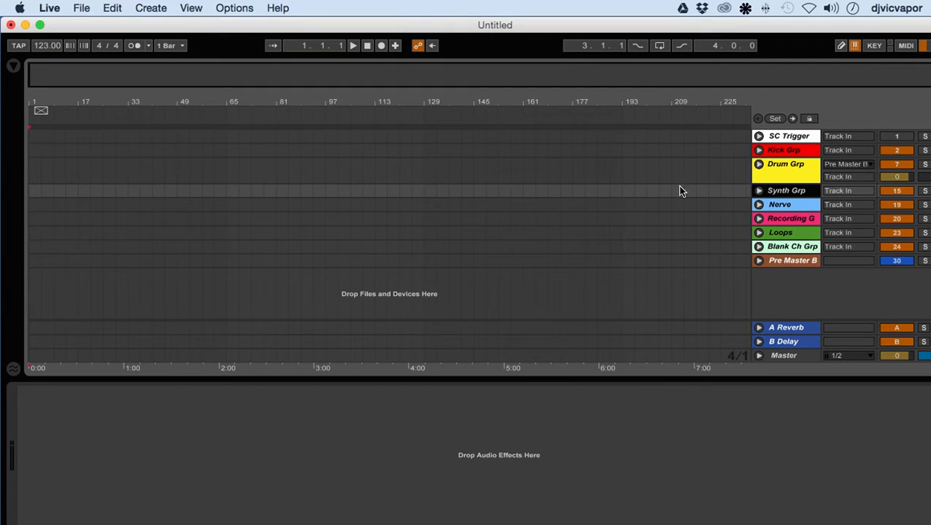
Show the browser on Plug-ins, glance at Max for Live and return to the plug-in list.
click(14, 67)
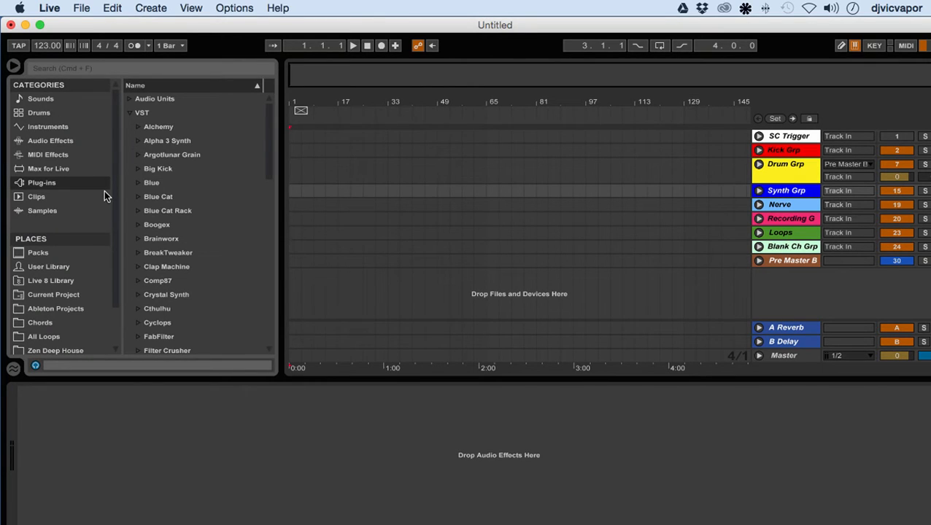
click(129, 114)
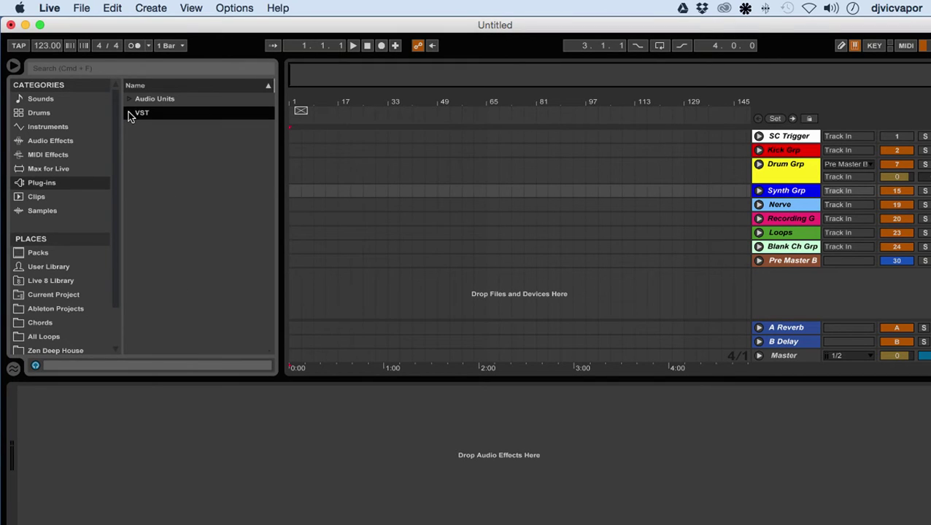
click(49, 169)
click(42, 183)
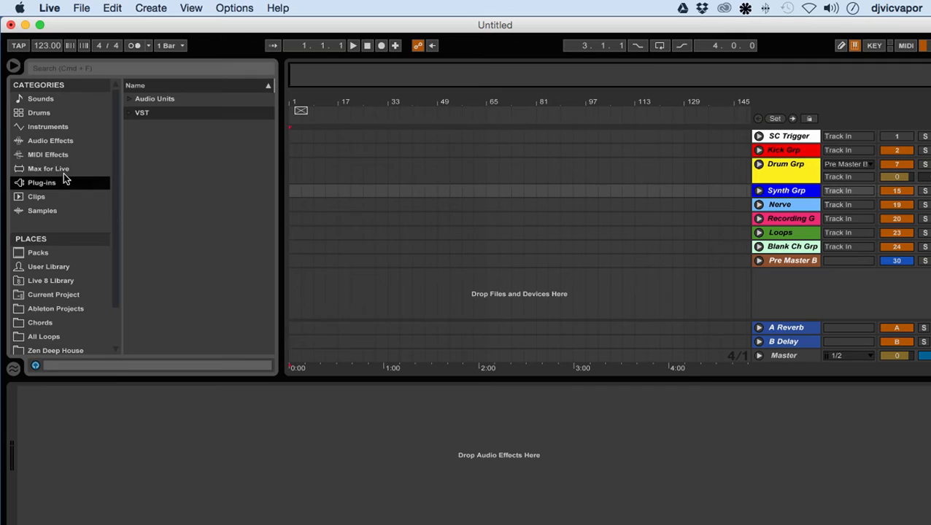
Expand and collapse the Audio Units and VST folders to check installed plug-ins, including Serum.
click(129, 100)
scroll(133, 179, down, 5)
scroll(132, 181, down, 2)
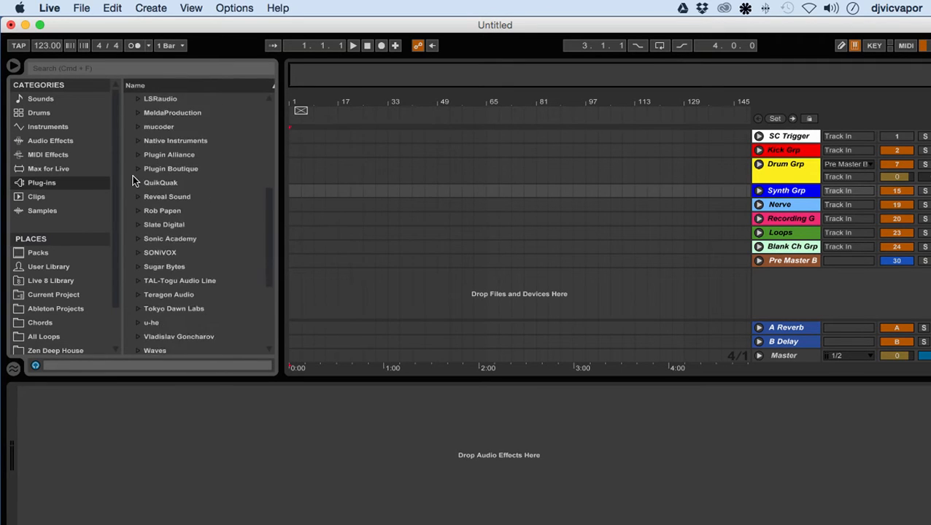
scroll(132, 181, down, 3)
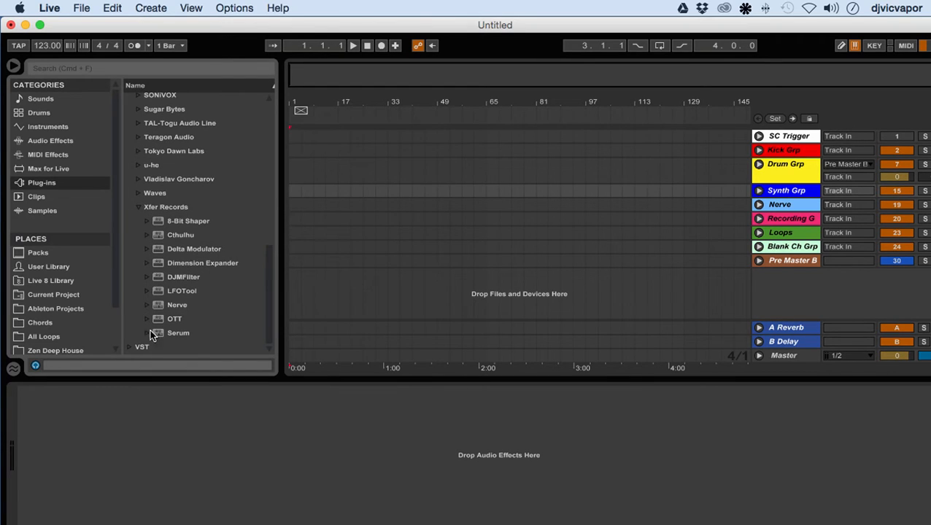
scroll(149, 335, up, 8)
scroll(144, 229, up, 2)
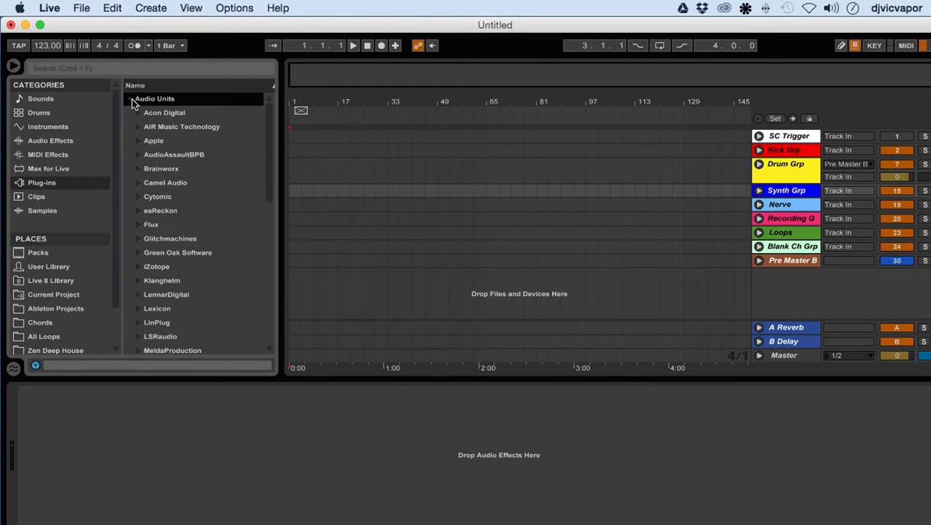
click(130, 99)
scroll(147, 230, down, 10)
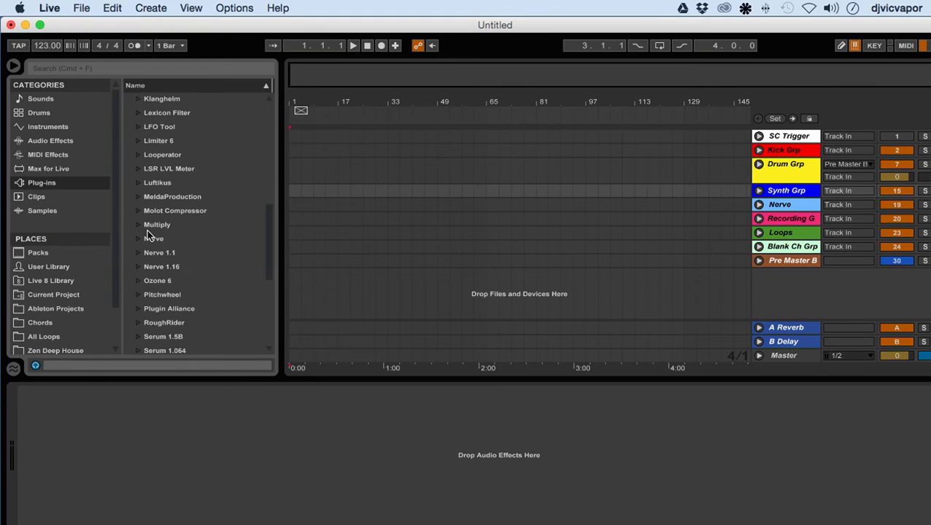
scroll(146, 230, down, 5)
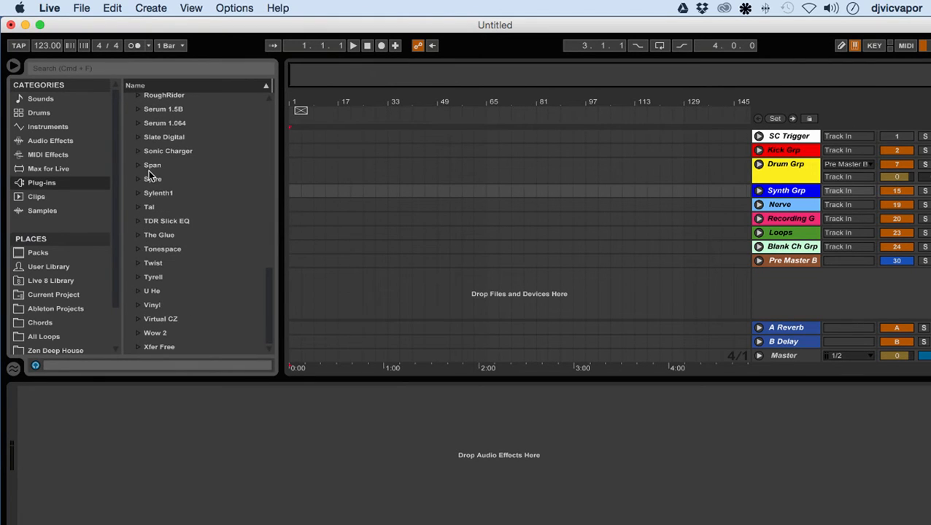
scroll(148, 175, up, 1)
scroll(148, 175, up, 1)
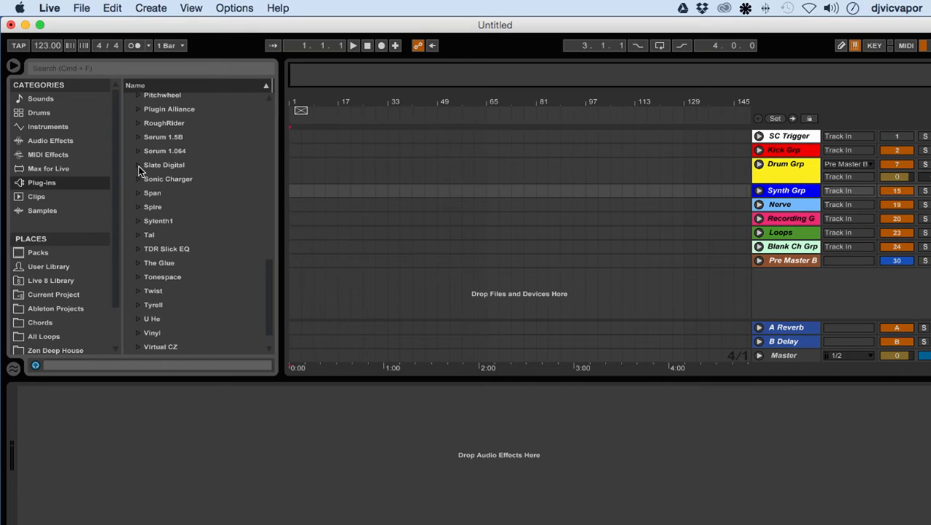
scroll(138, 166, up, 3)
scroll(138, 165, up, 10)
scroll(138, 166, up, 2)
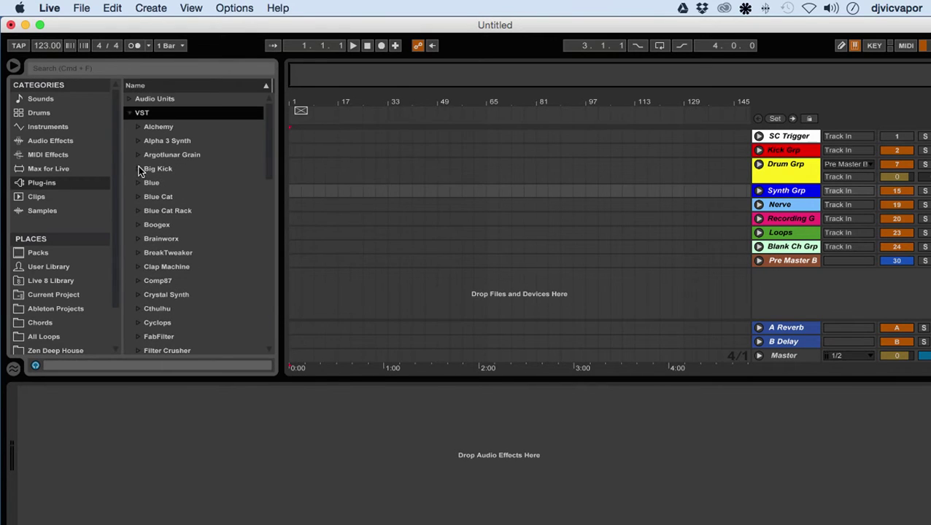
click(130, 114)
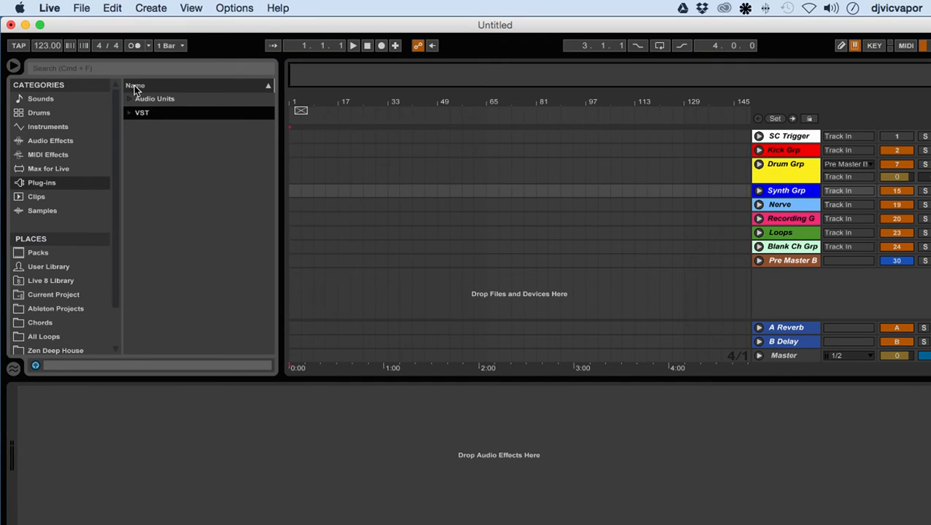
Hide the browser, unfold Synth Grp and select the Serum Sy track to show its devices.
click(13, 66)
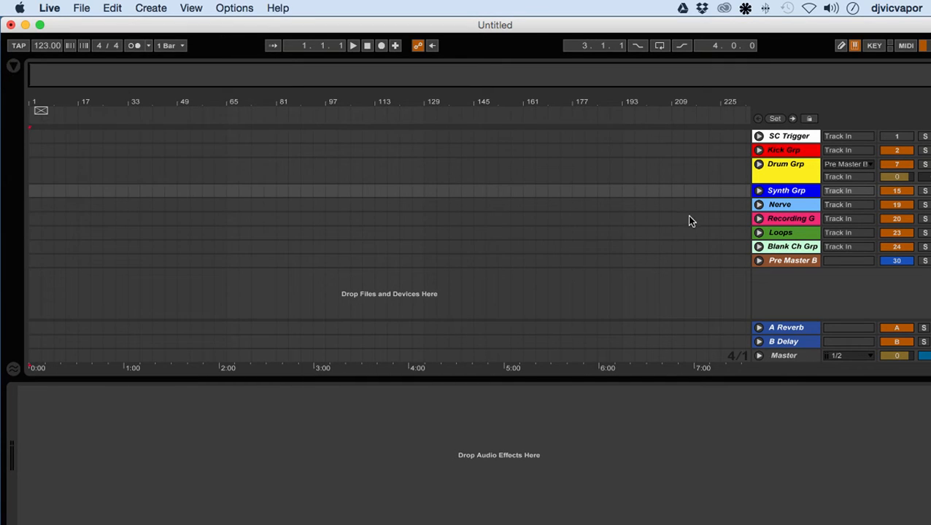
click(759, 192)
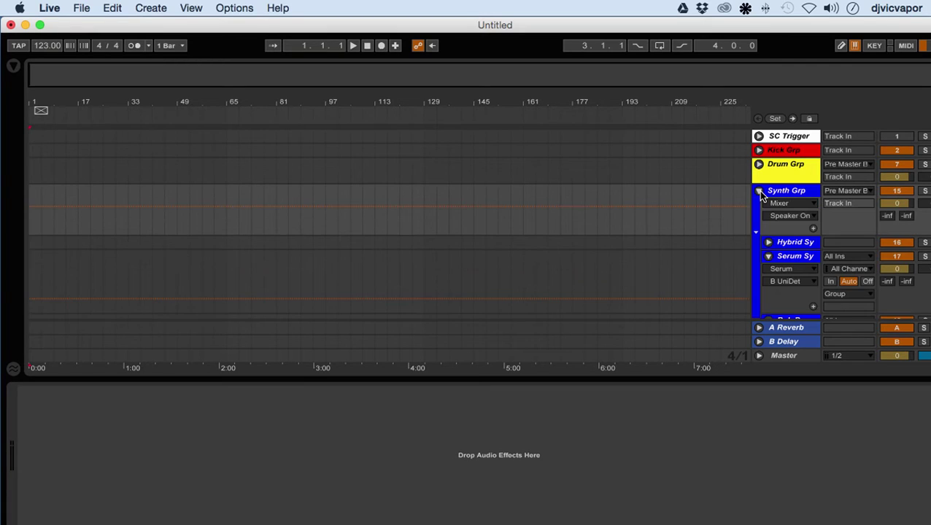
click(781, 254)
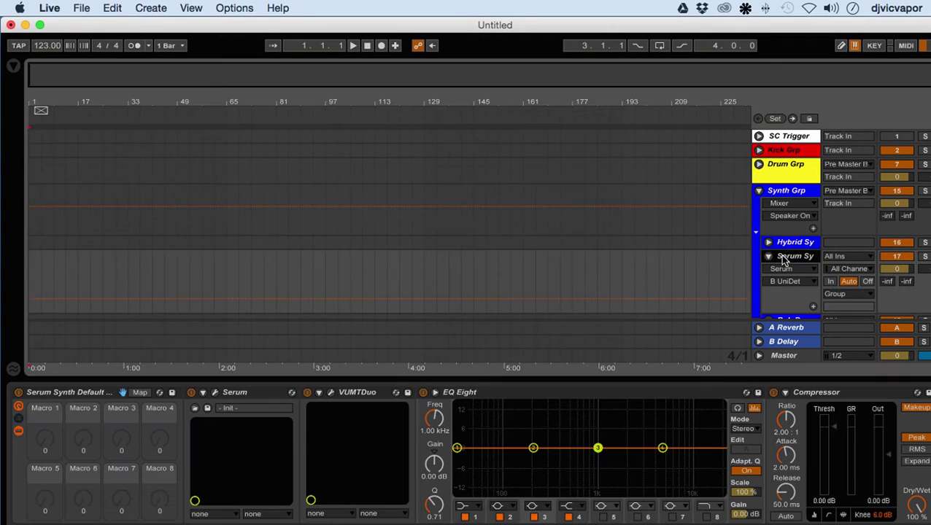
Show Serum's editor window on the oscillator page with the Init preset, moved slightly left.
click(216, 395)
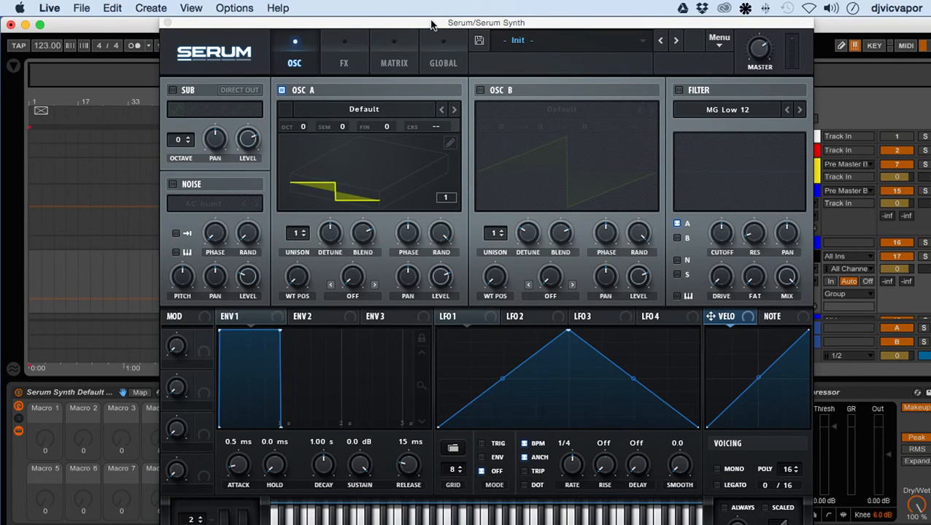
drag(431, 25, 405, 26)
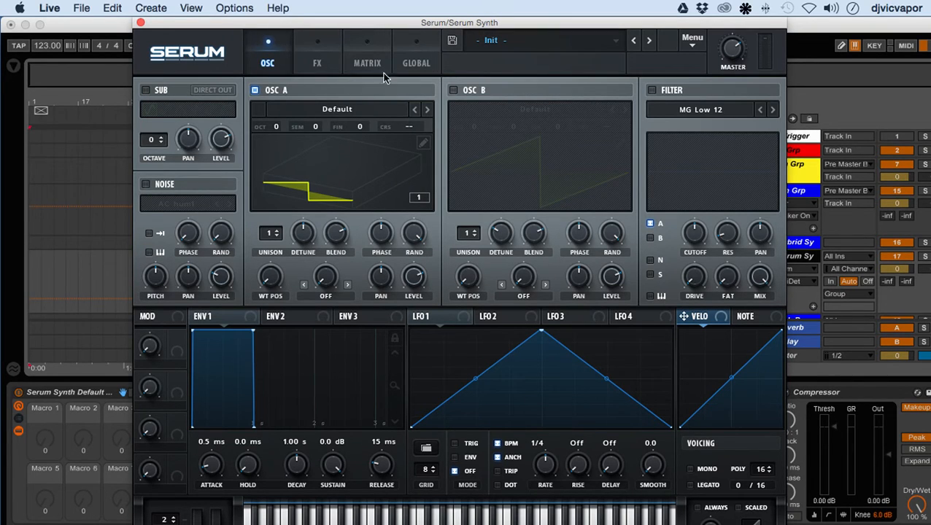
click(317, 63)
click(279, 64)
On the FX page toggle Hyper/Dimension, Distortion and Flanger on and off, leaving Flanger on.
click(307, 66)
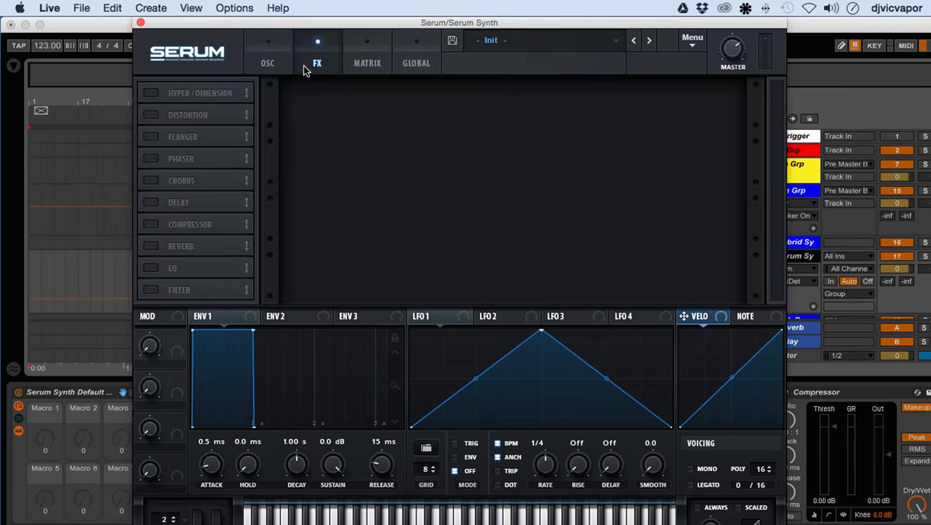
click(151, 93)
click(151, 114)
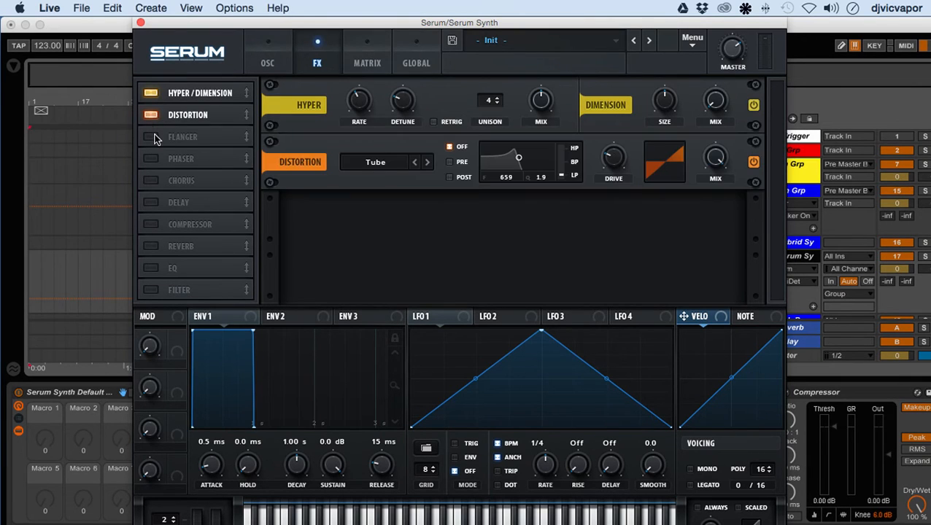
click(155, 136)
click(157, 115)
click(157, 95)
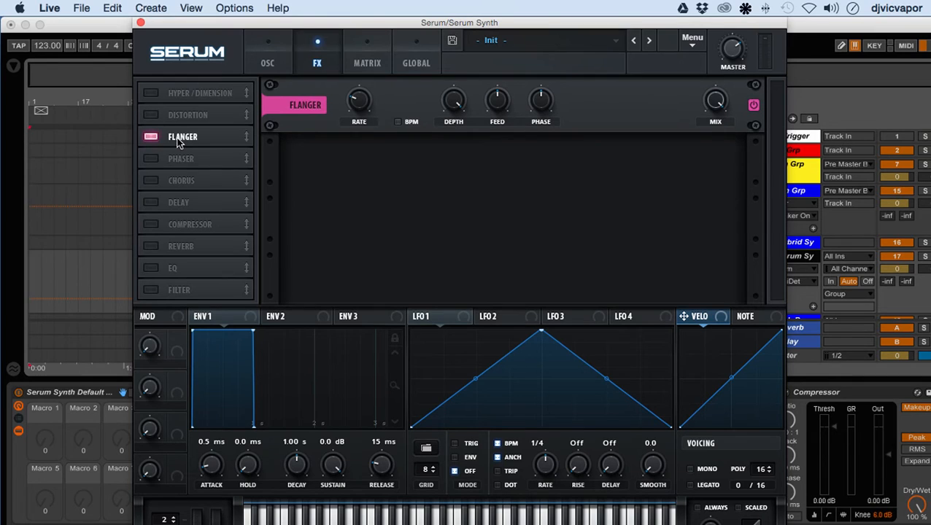
Reorder the chain with Flanger, Distortion, Chorus, Delay and Reverb moved up, then switch Flanger off.
drag(177, 137, 177, 92)
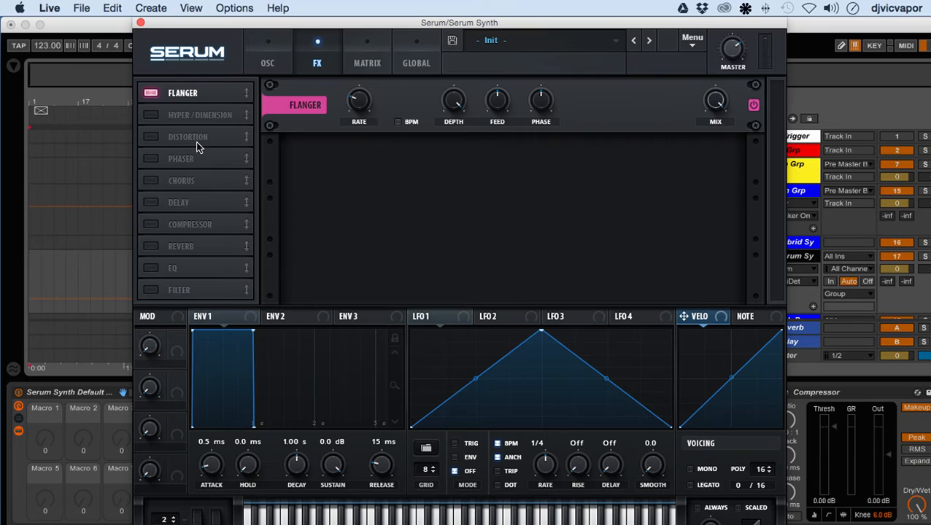
drag(196, 146, 203, 95)
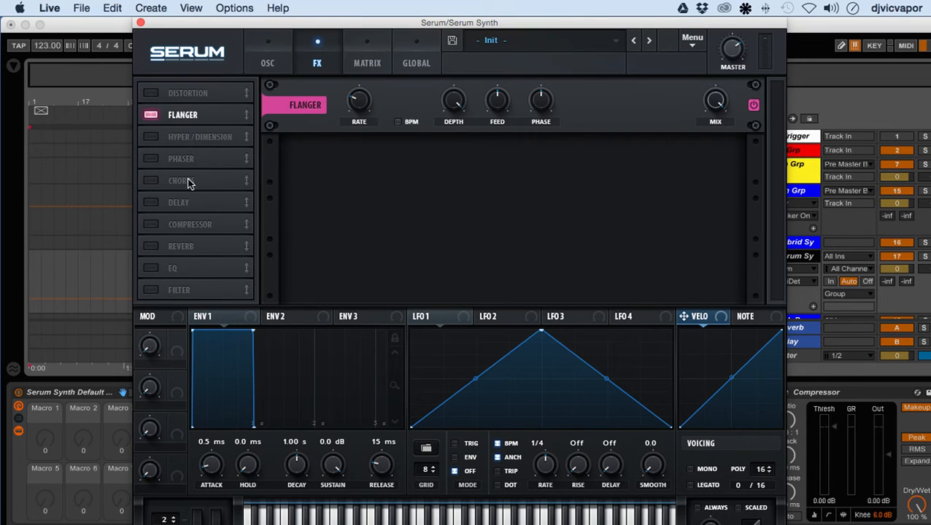
drag(187, 182, 198, 115)
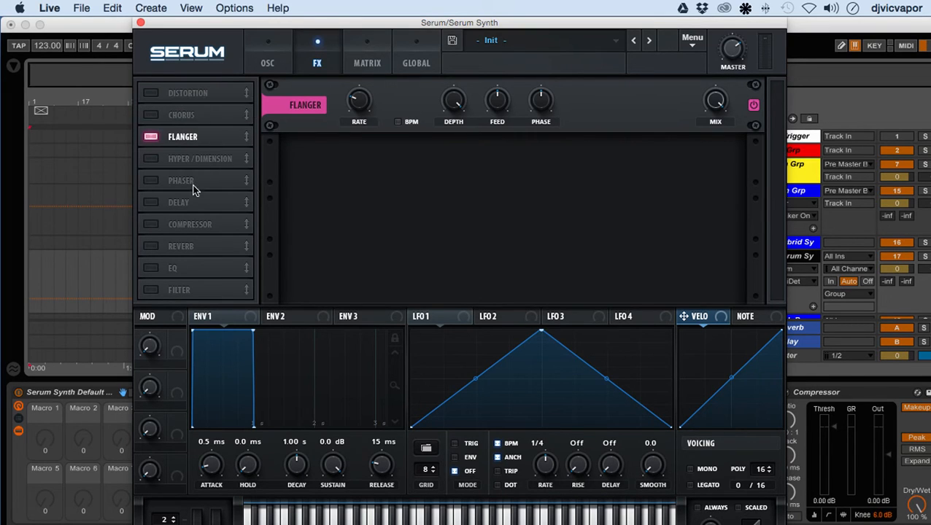
drag(192, 203, 197, 115)
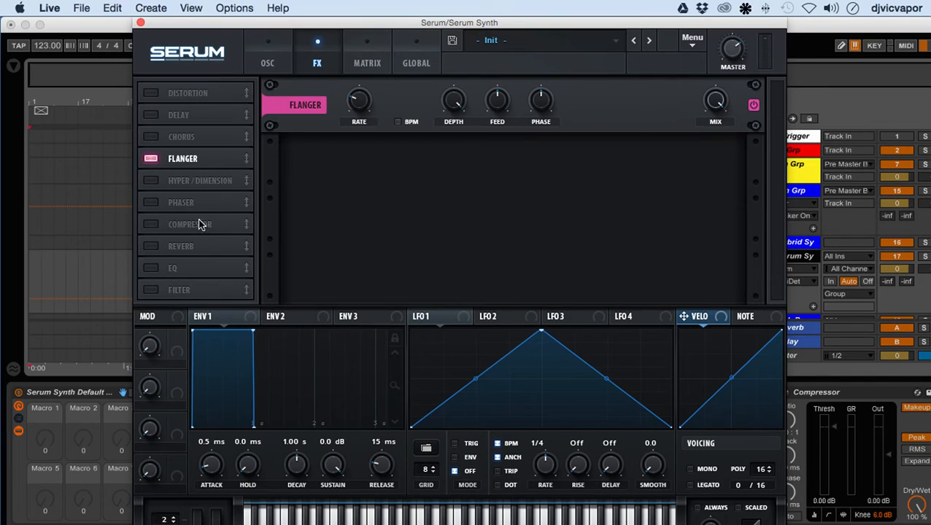
drag(206, 243, 194, 193)
click(151, 159)
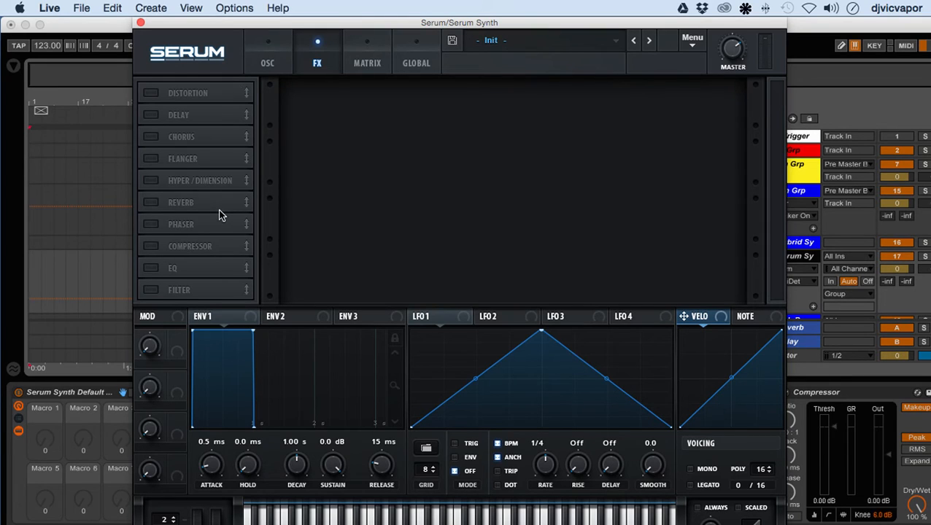
Show the modulation matrix with its source, amount and destination rows.
click(364, 66)
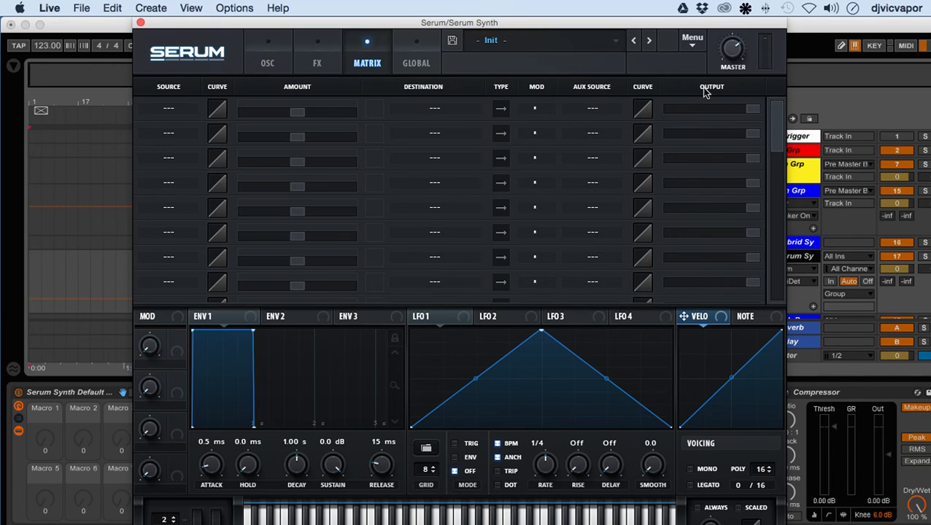
Show the global page with chaos, unison, preferences and oscillator settings.
click(416, 63)
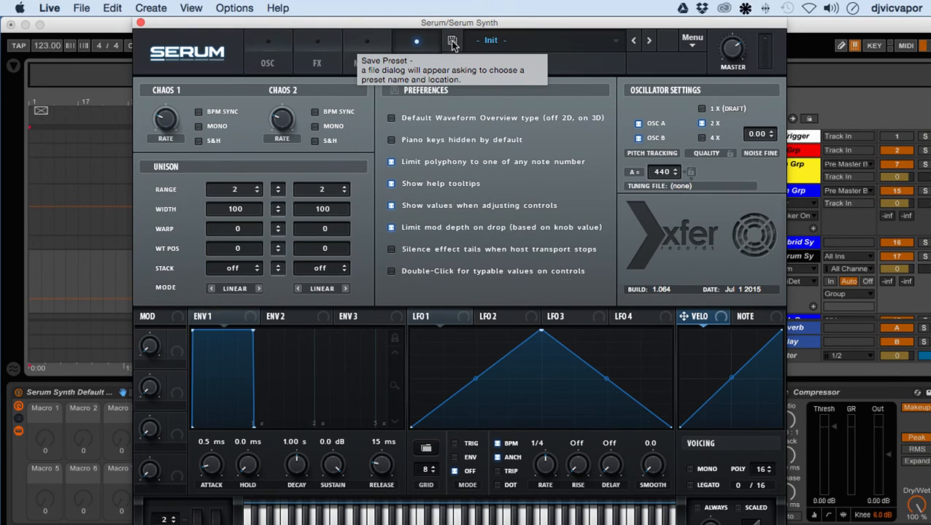
Peek at the preset categories, then step through BA Ampology [CFA] and neighbours to BA Analog Pluck [SN].
click(527, 42)
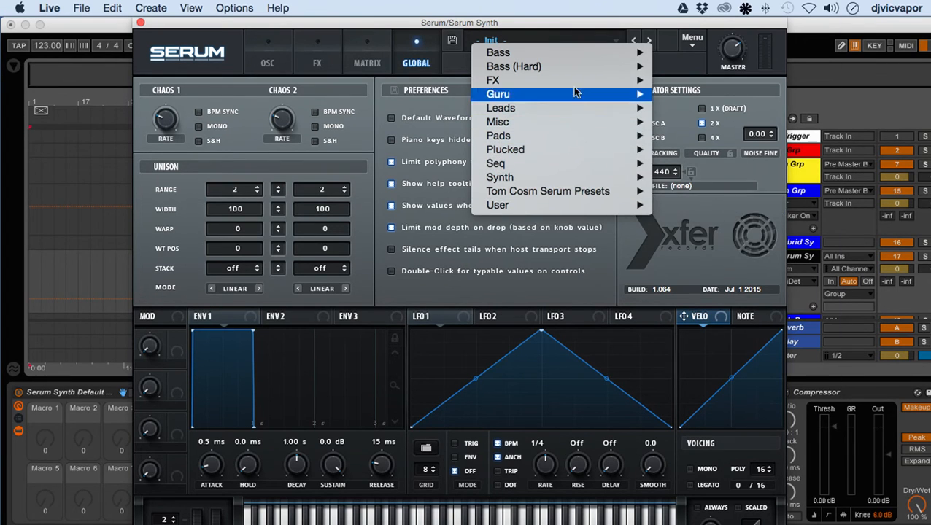
click(564, 36)
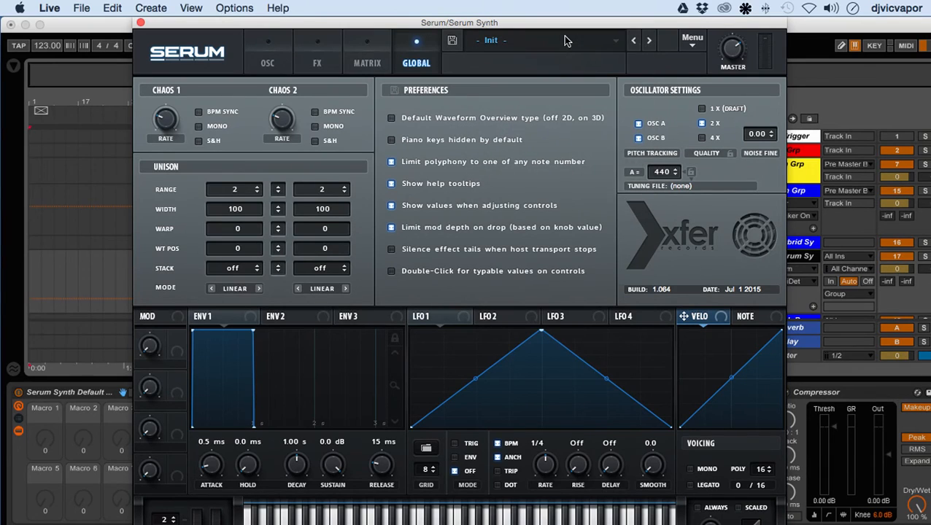
click(650, 43)
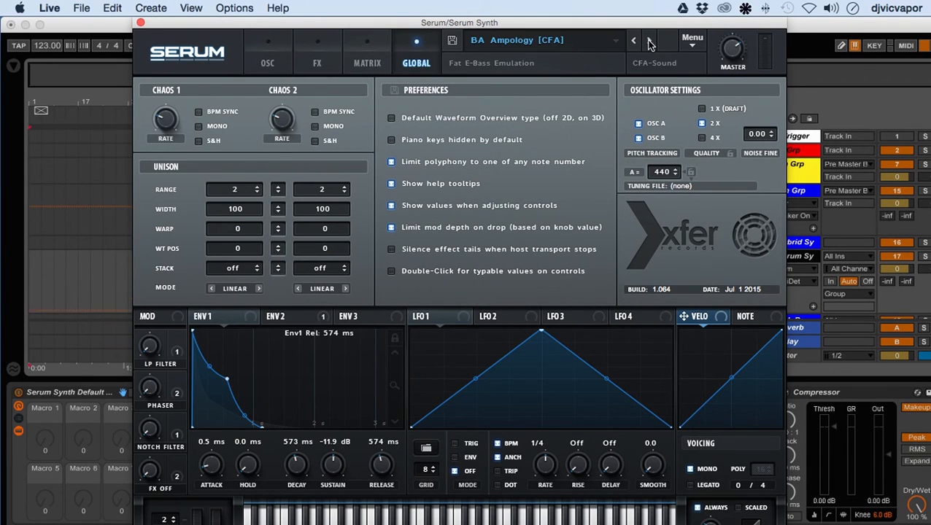
click(633, 44)
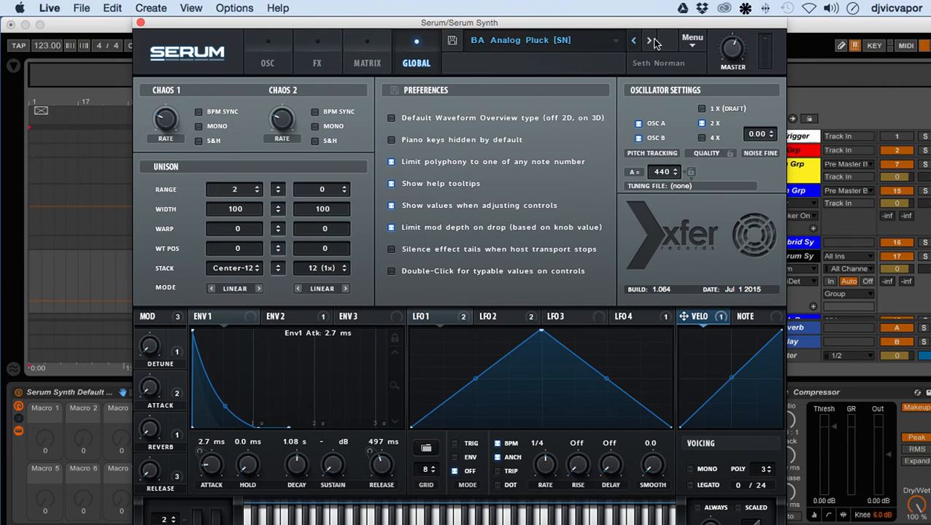
click(650, 44)
click(650, 44)
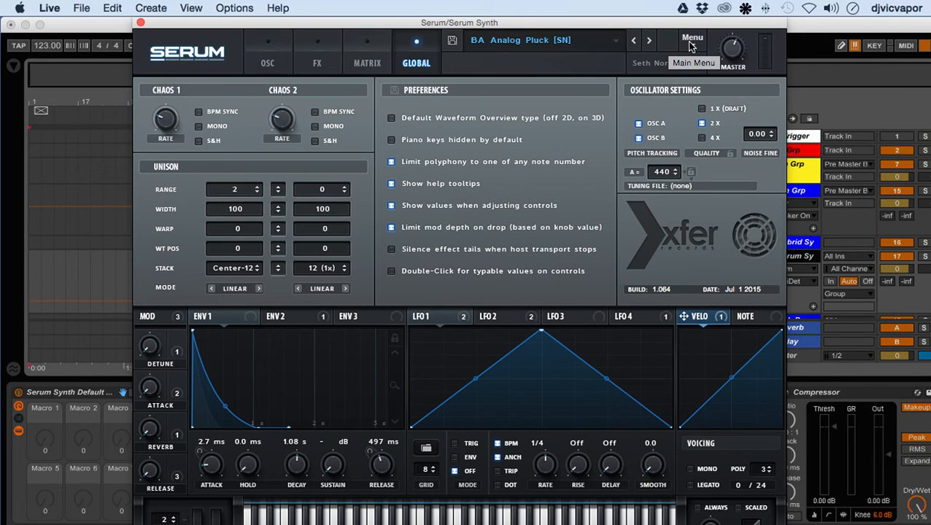
Reset the patch via Menu > Init Preset, dismiss the Menu and return to the oscillator page.
click(691, 45)
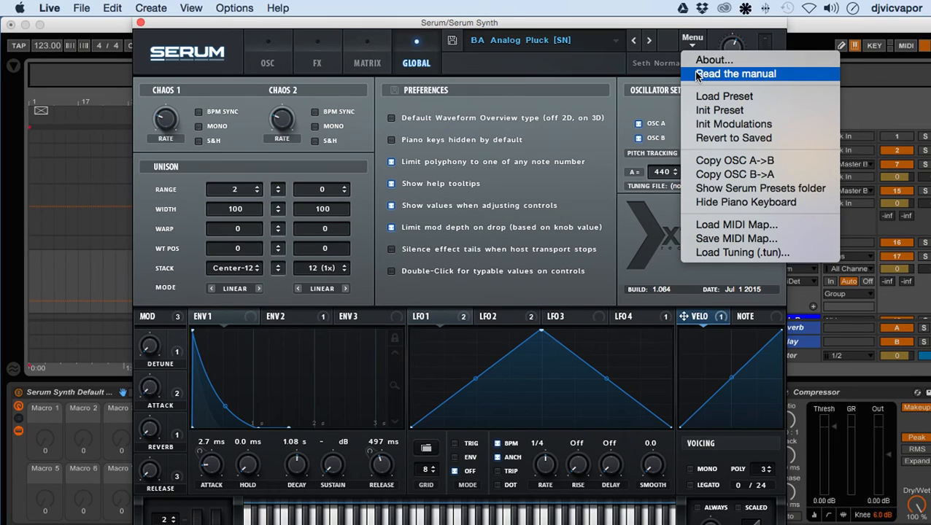
click(702, 112)
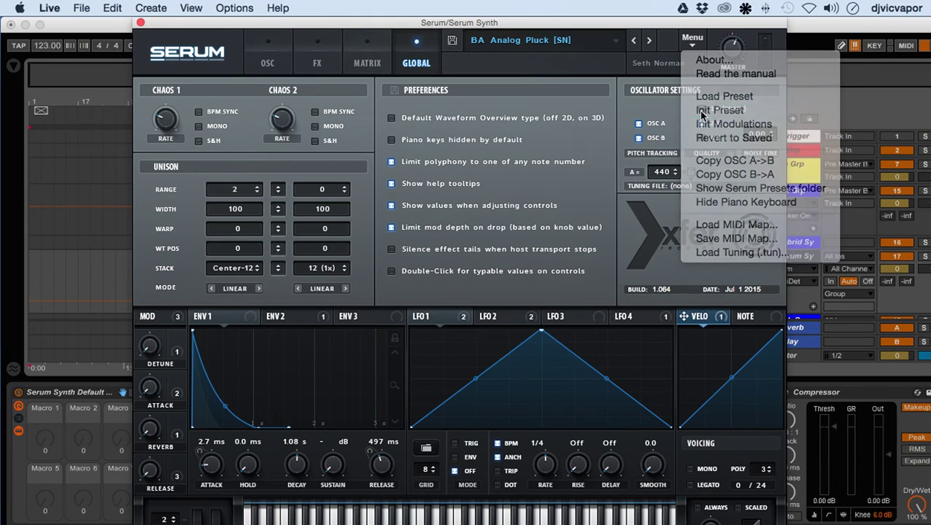
click(694, 47)
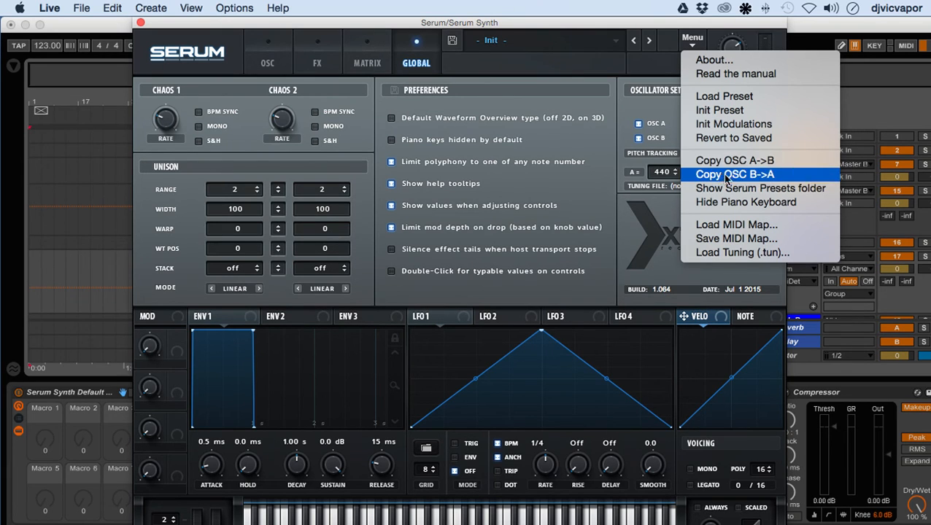
click(275, 62)
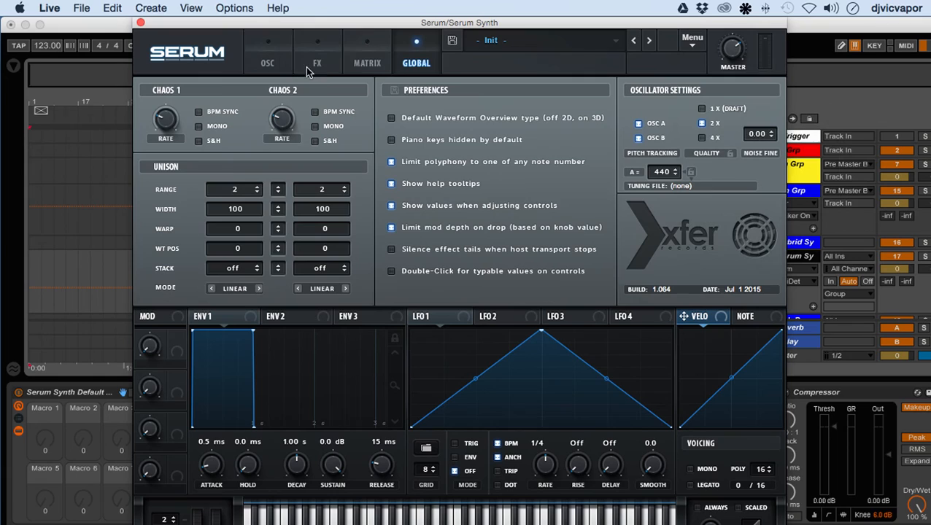
click(282, 66)
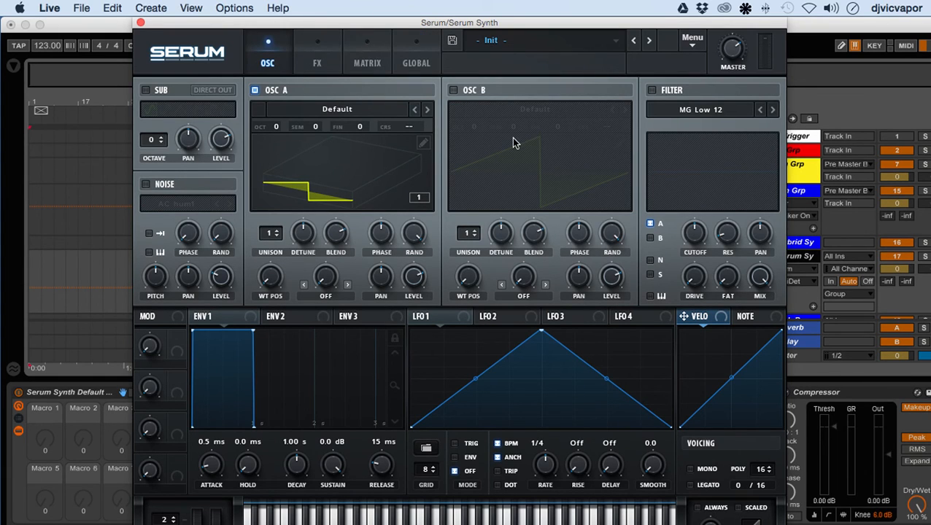
click(693, 42)
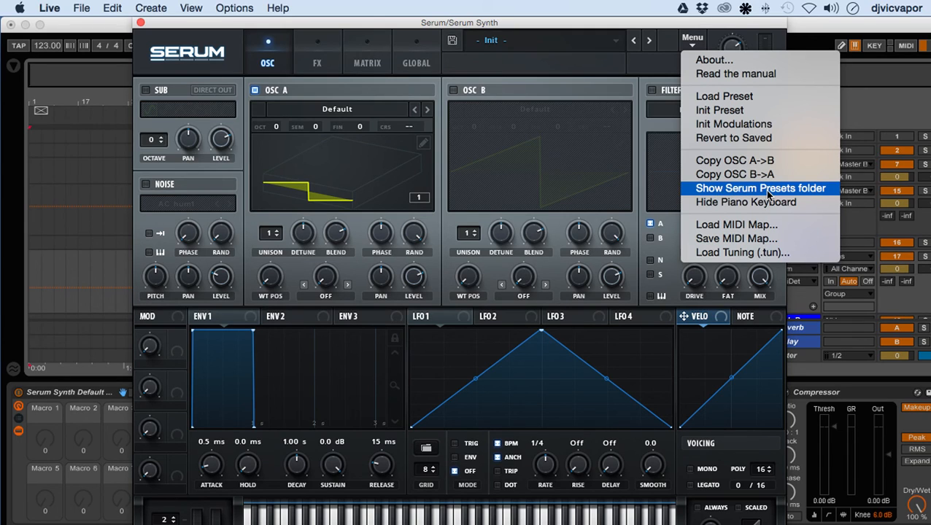
click(721, 189)
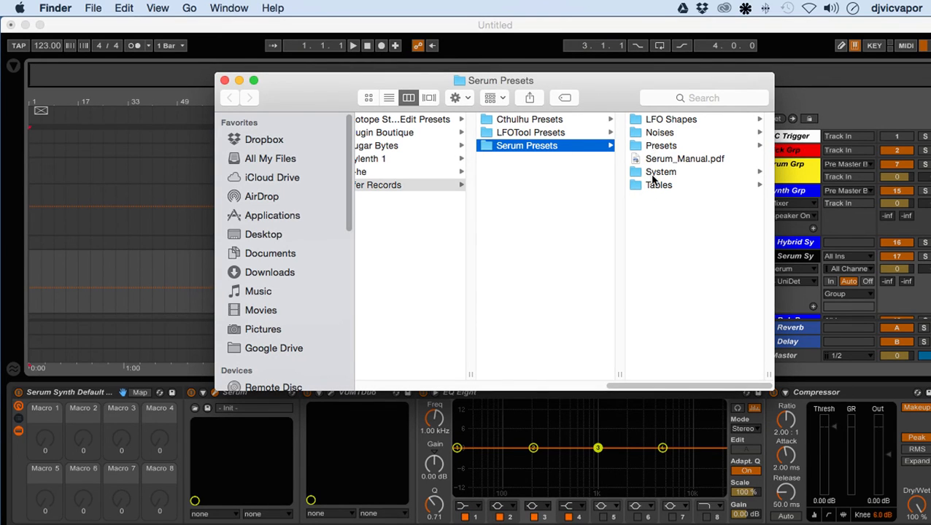
click(224, 80)
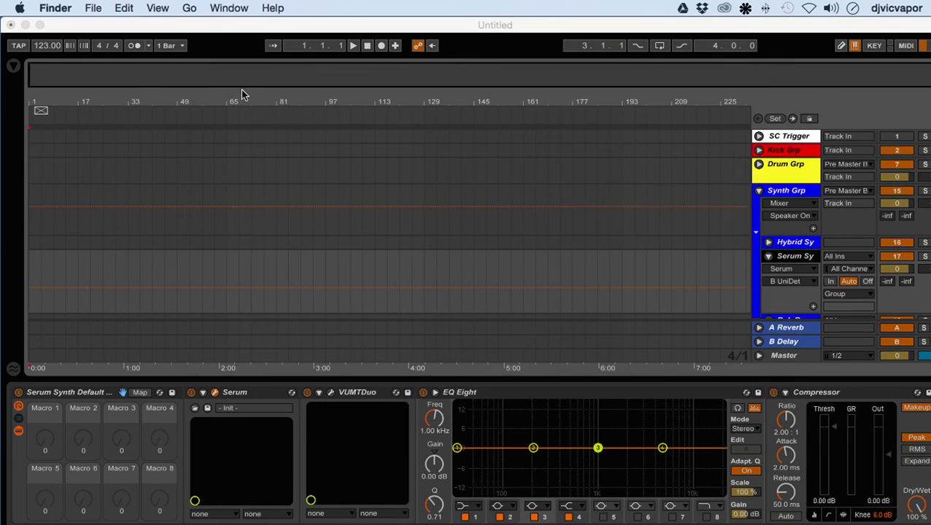
click(216, 393)
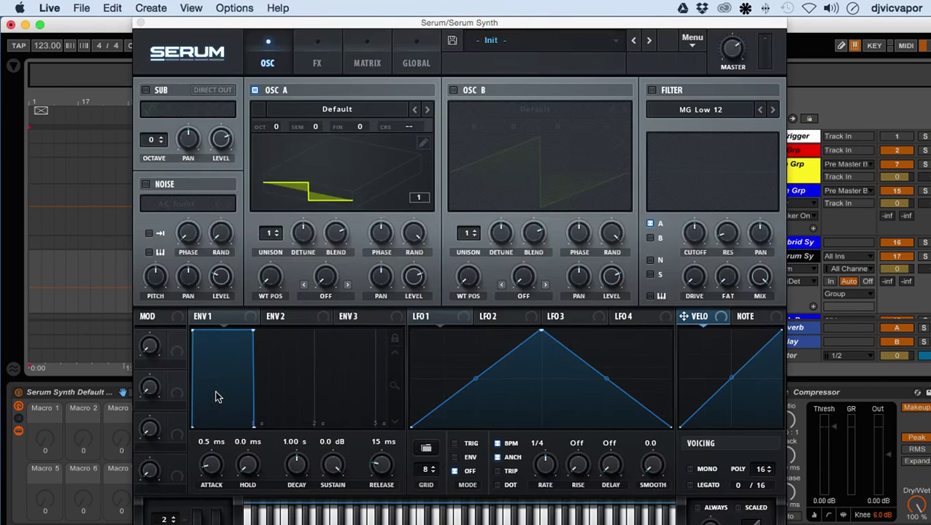
click(696, 45)
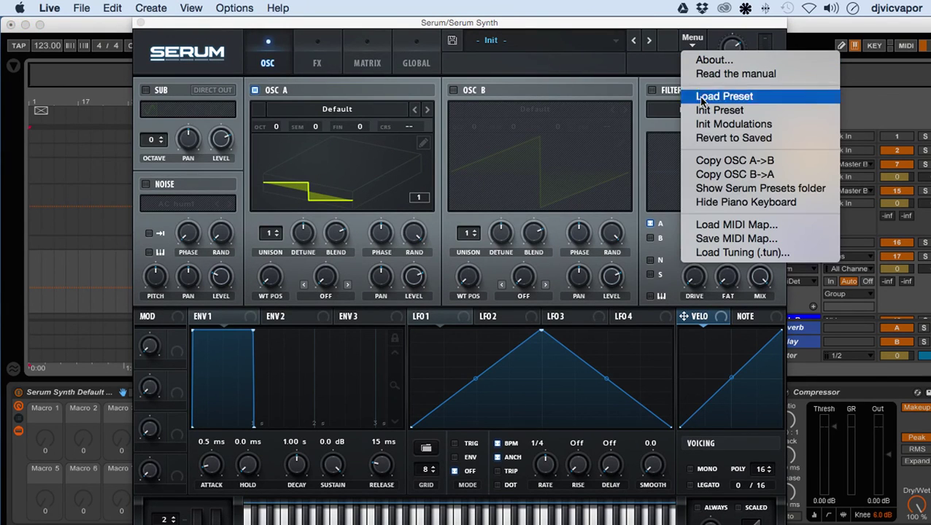
click(707, 208)
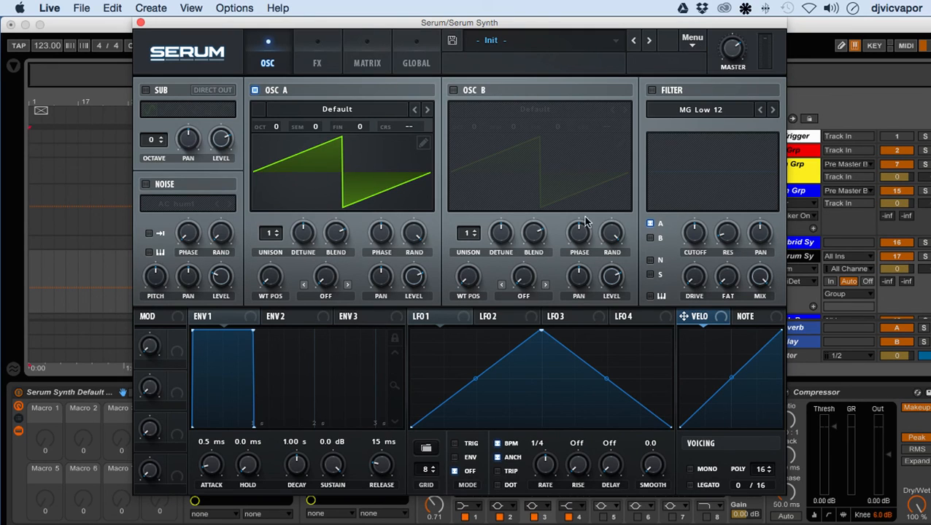
click(693, 42)
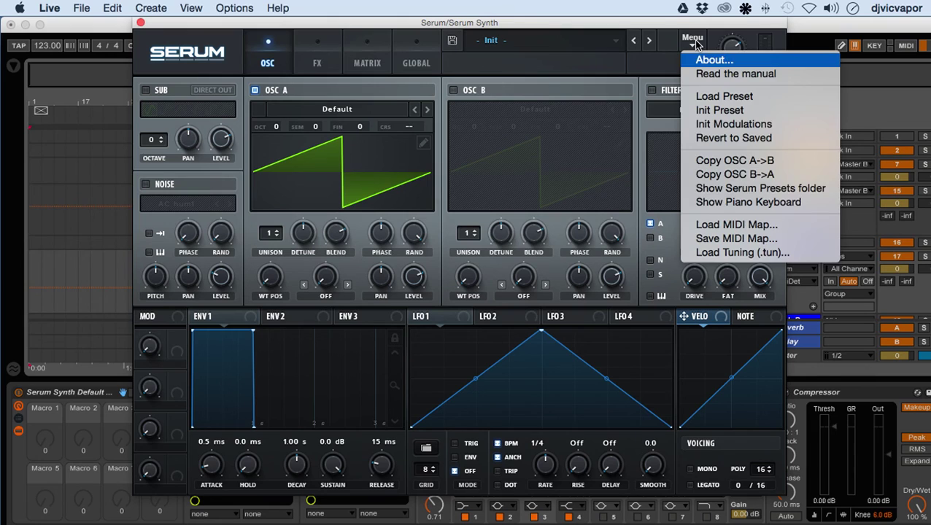
click(719, 205)
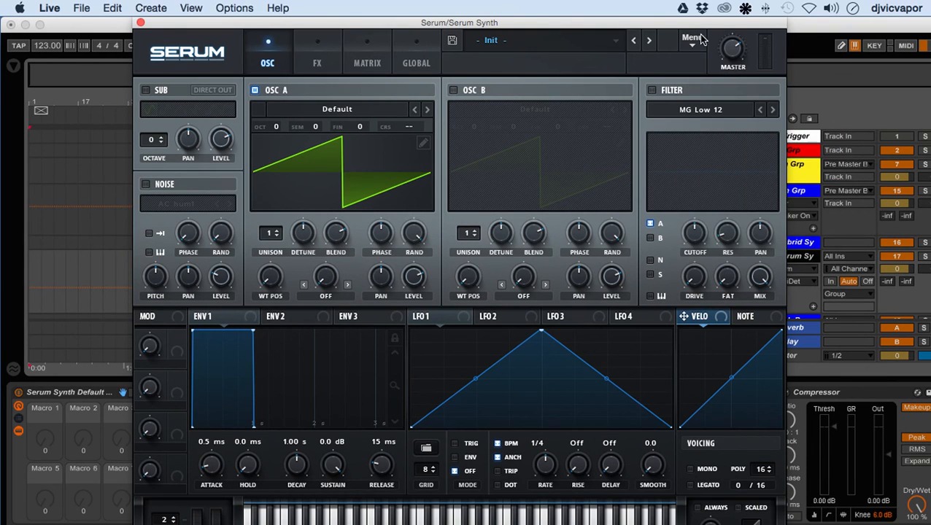
click(699, 41)
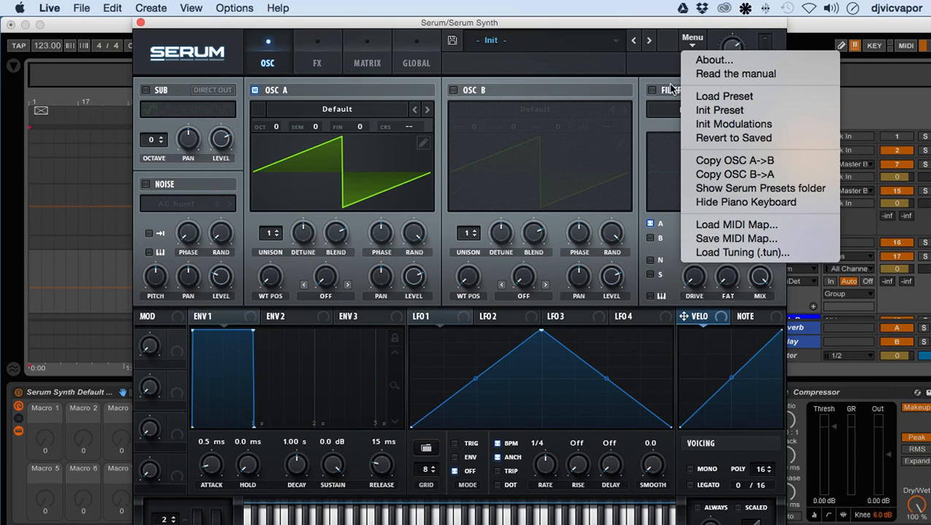
Close the Menu and raise the MASTER volume from 43% to 66%.
click(655, 27)
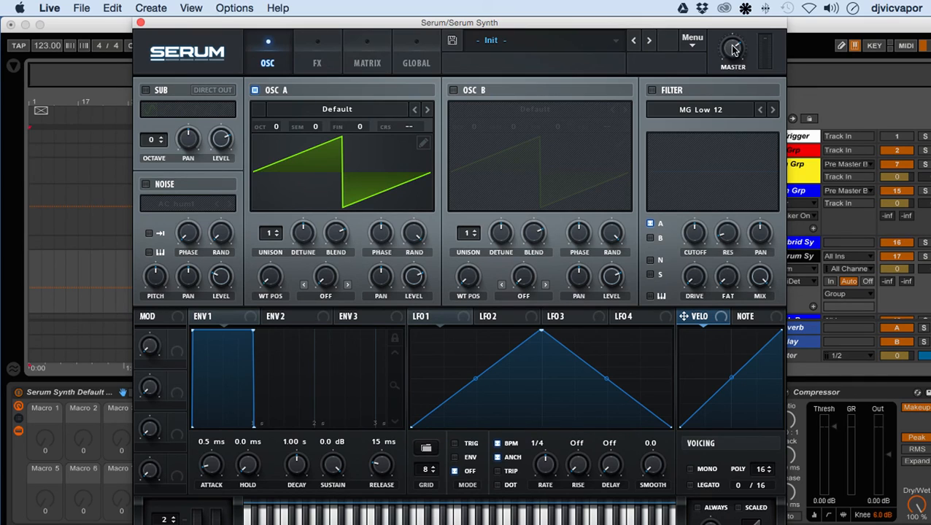
mouse_move(733, 48)
drag(732, 93, 727, 48)
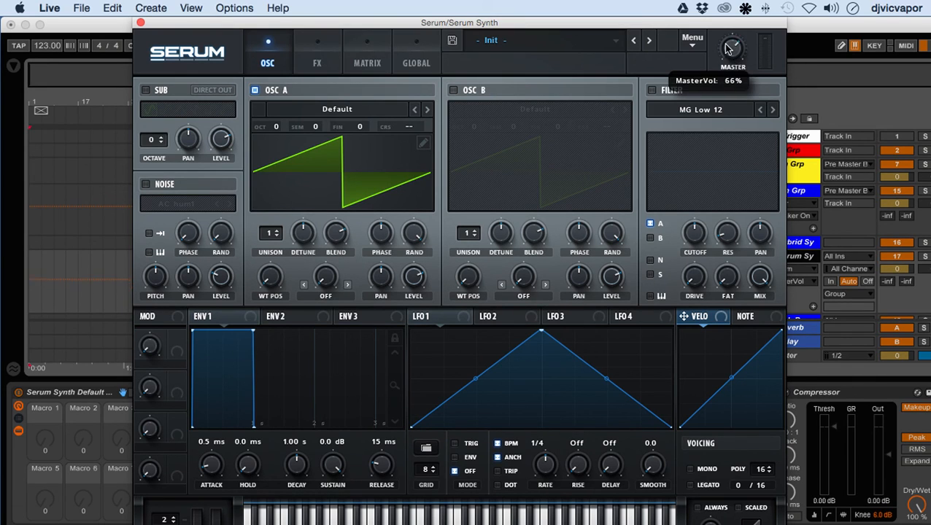